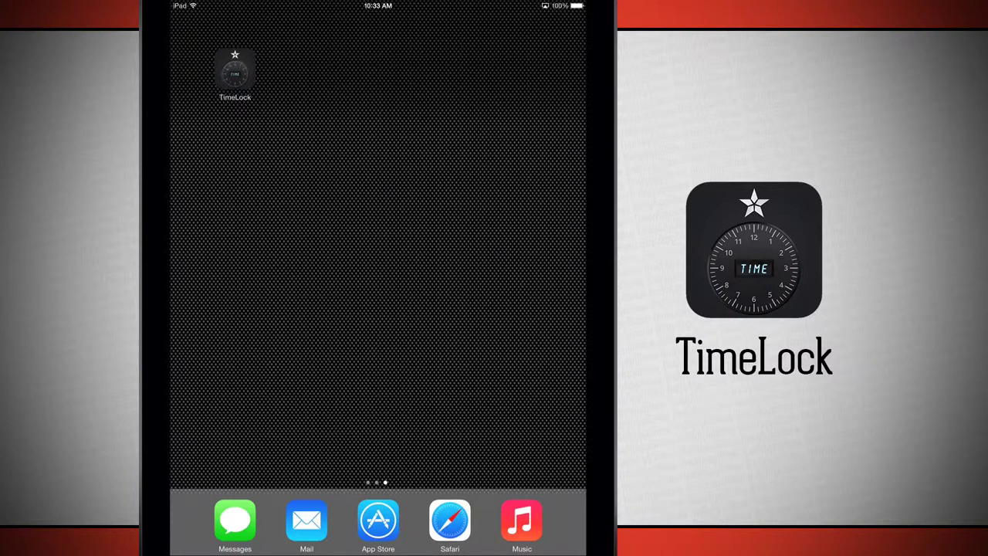
# Launch TimeLock and unlock the vault to show its date-grouped photo library.
pyautogui.click(234, 74)
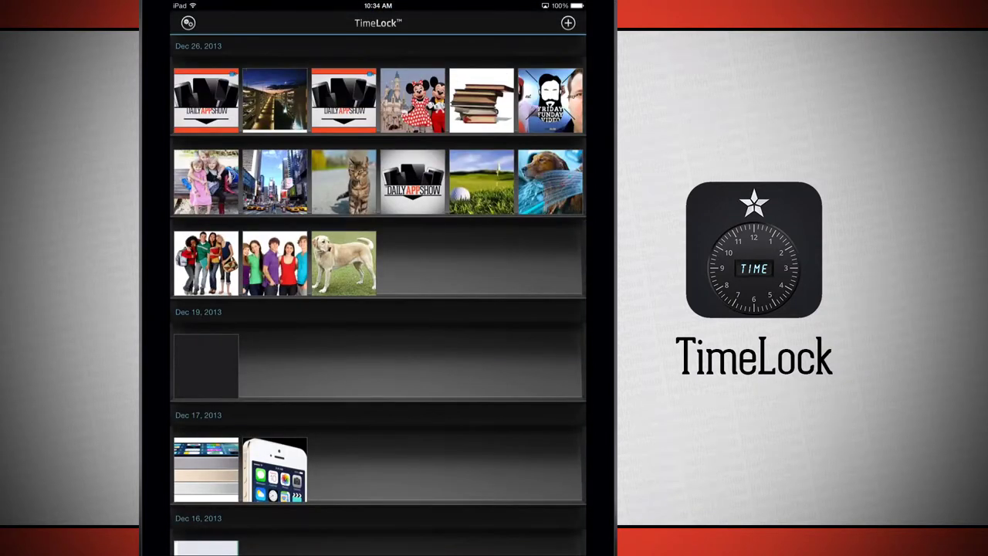
pyautogui.scroll(-5, 378, 301)
pyautogui.scroll(-5, 378, 301)
pyautogui.scroll(-5, 378, 301)
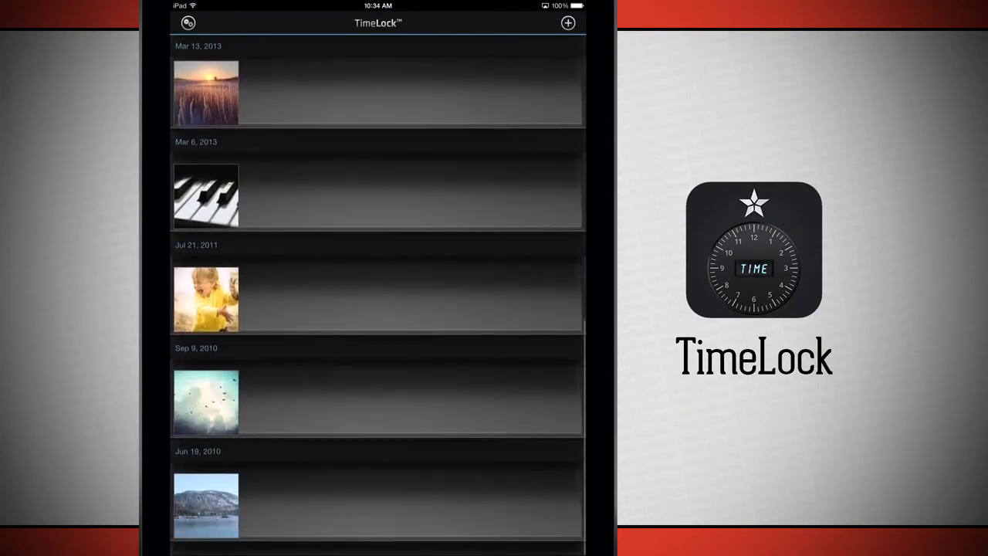
pyautogui.scroll(3, 379, 301)
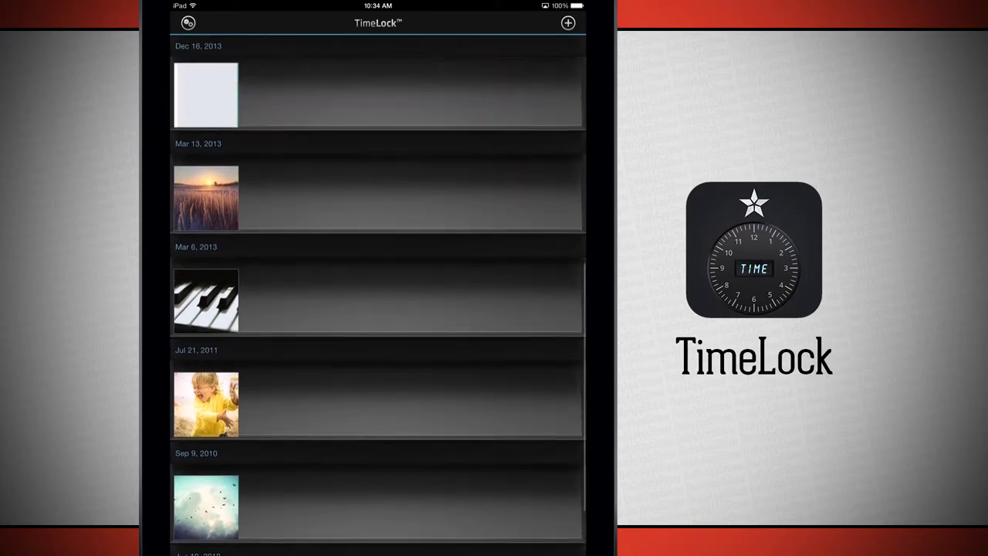
pyautogui.scroll(3, 379, 301)
pyautogui.scroll(2, 378, 301)
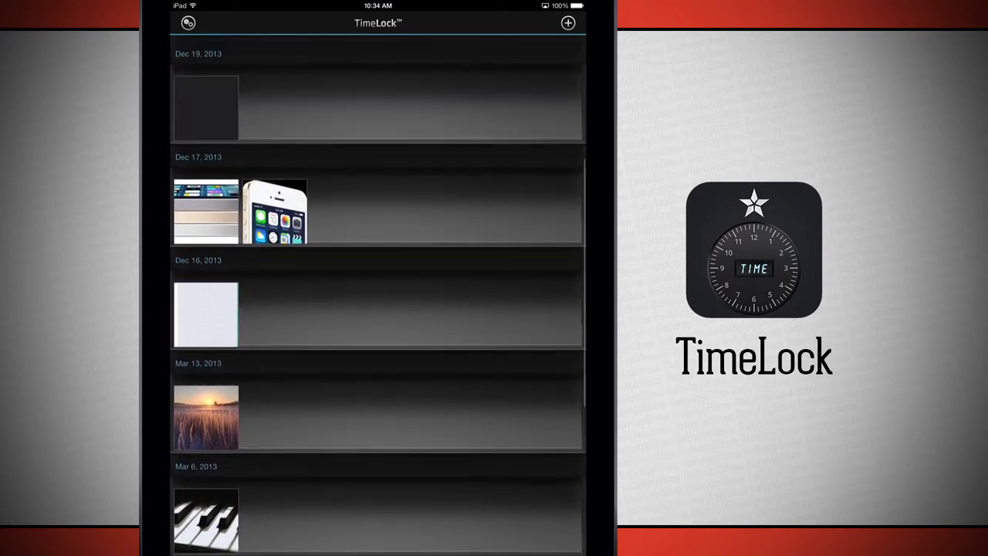
pyautogui.scroll(2, 378, 301)
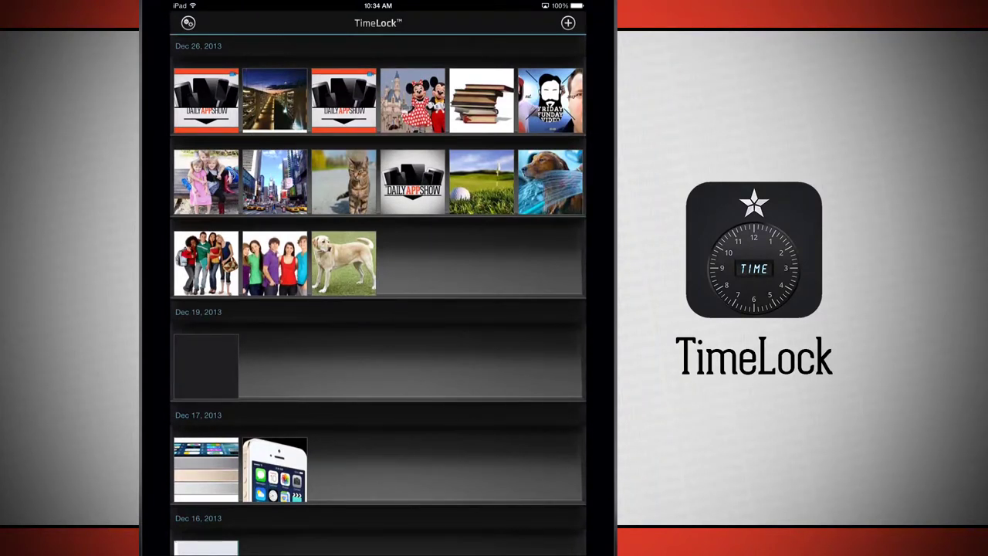
pyautogui.scroll(-3, 379, 306)
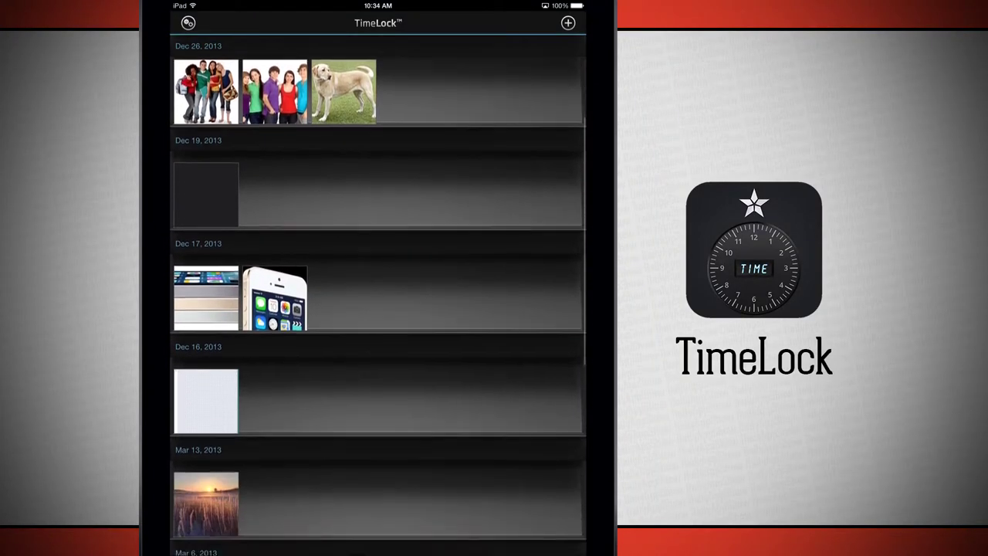
pyautogui.scroll(-2, 378, 306)
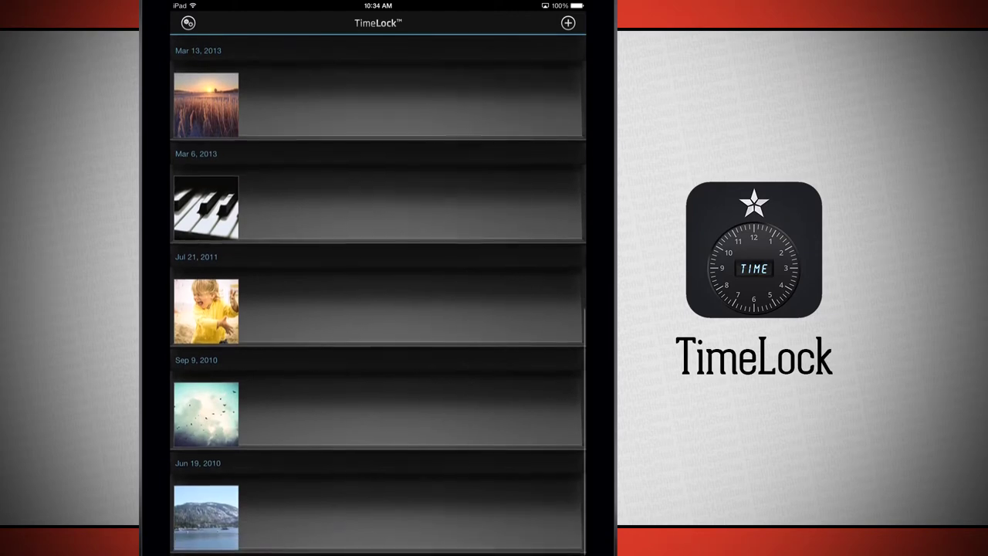
pyautogui.scroll(3, 378, 306)
pyautogui.scroll(2, 378, 306)
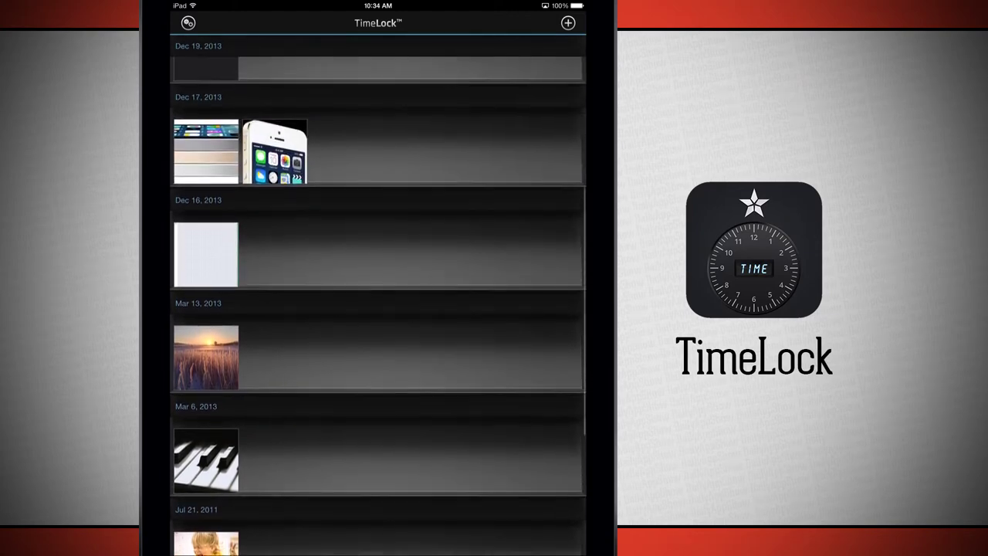
pyautogui.scroll(4, 378, 306)
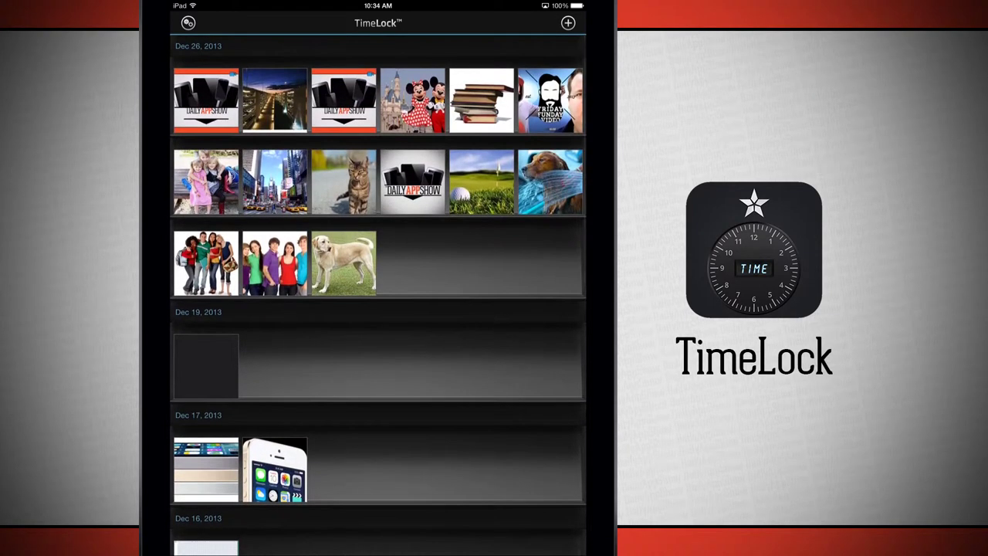
pyautogui.click(274, 100)
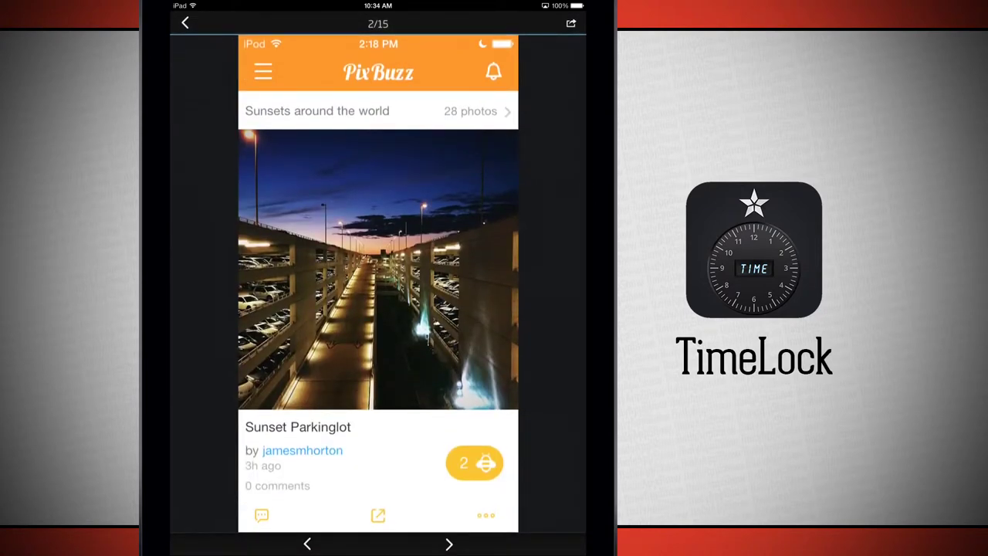
pyautogui.click(307, 543)
pyautogui.click(448, 543)
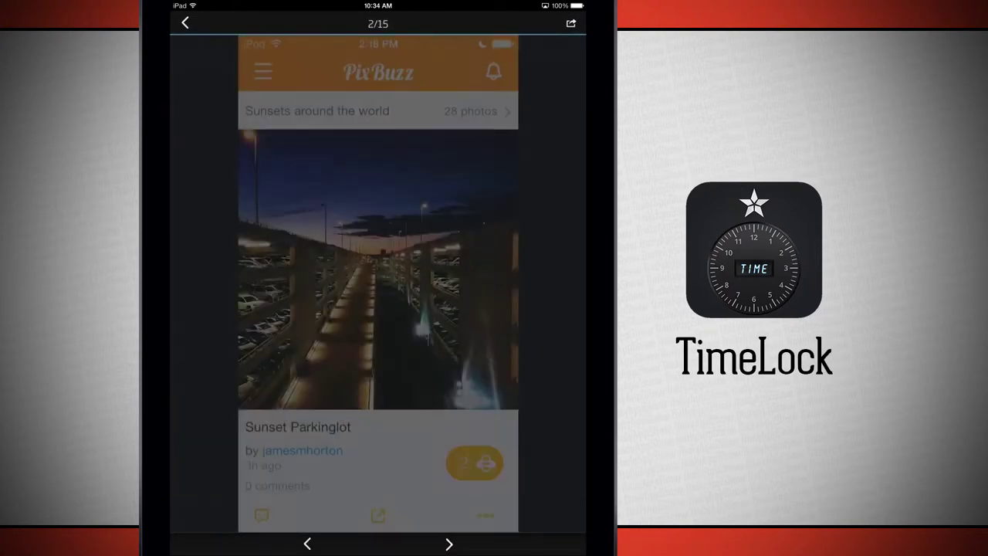
pyautogui.click(449, 543)
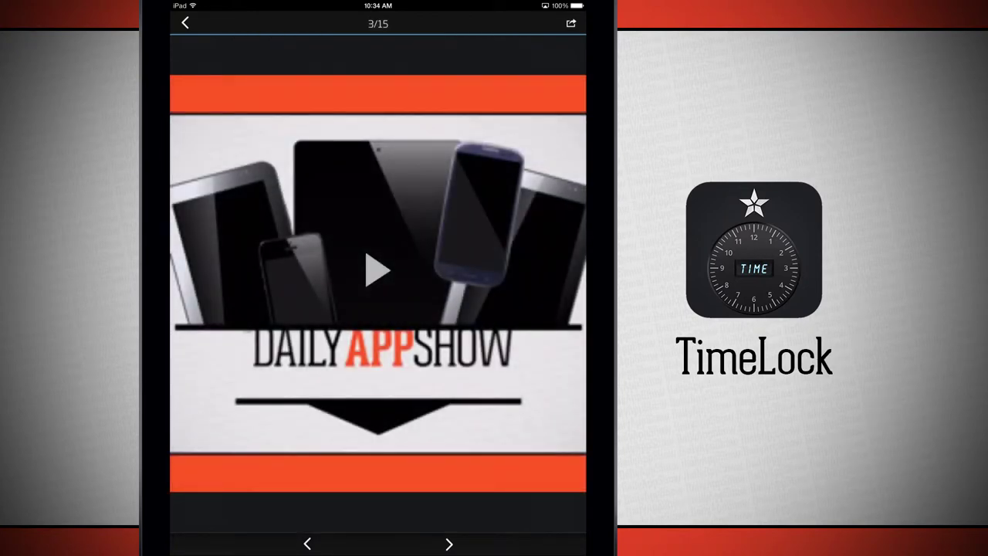
pyautogui.click(448, 543)
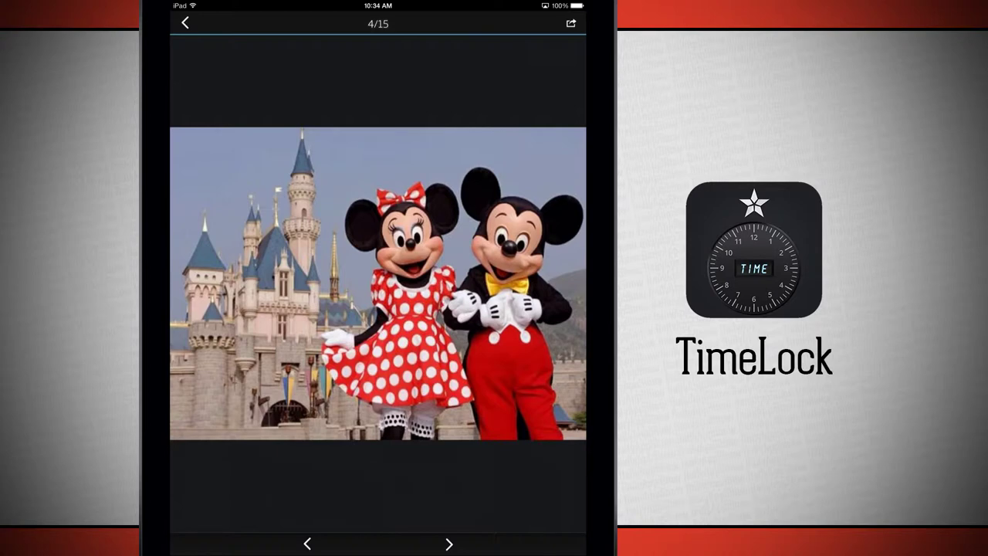
pyautogui.click(571, 23)
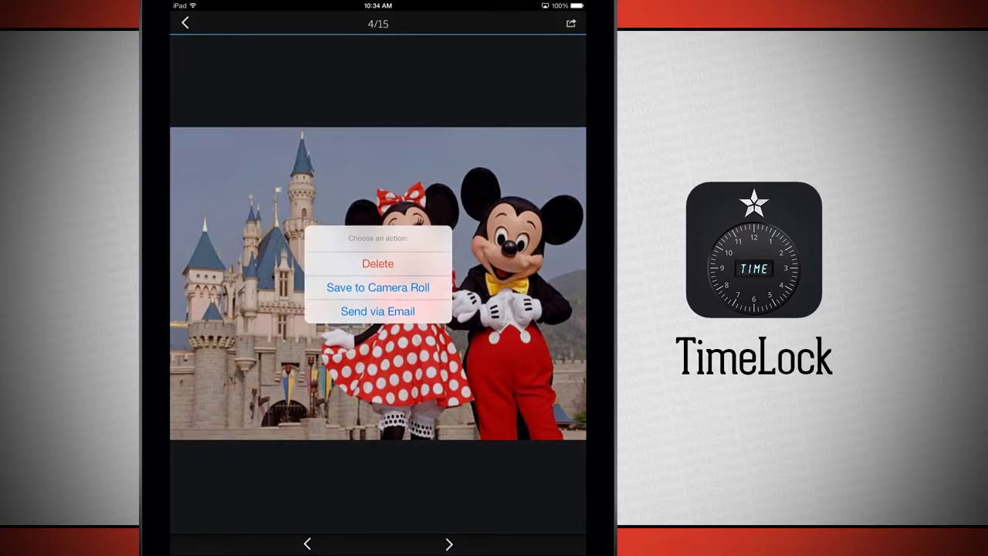
pyautogui.click(378, 287)
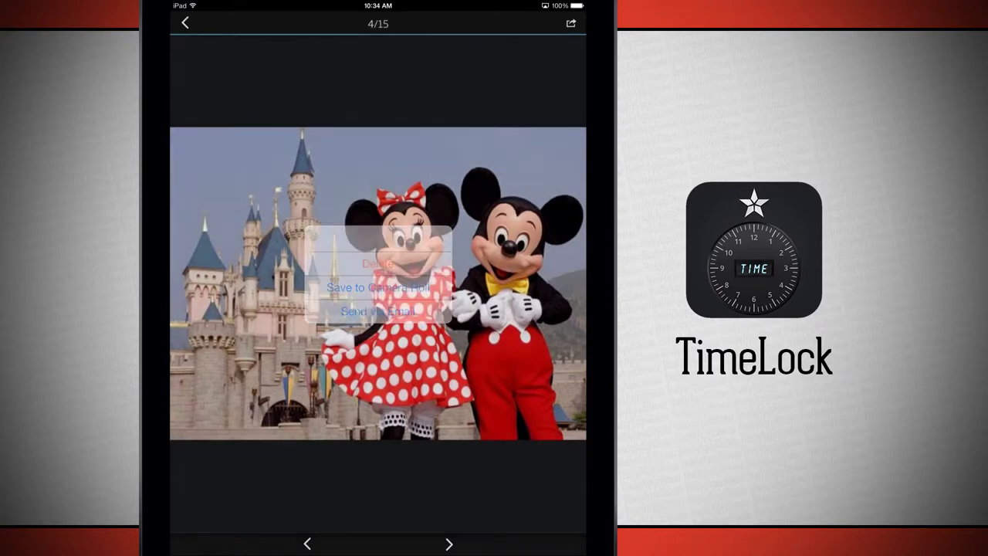
pyautogui.click(186, 23)
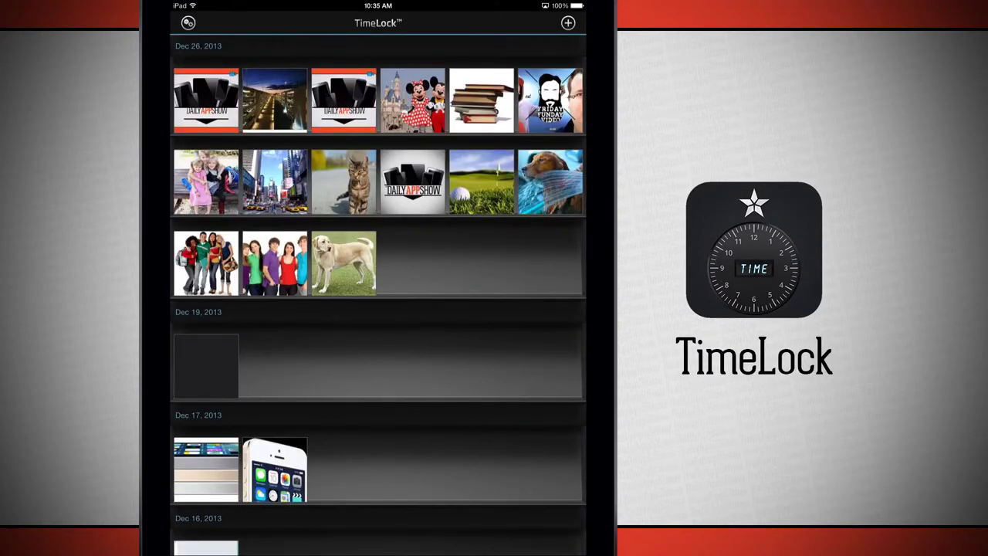
pyautogui.scroll(-10, 378, 298)
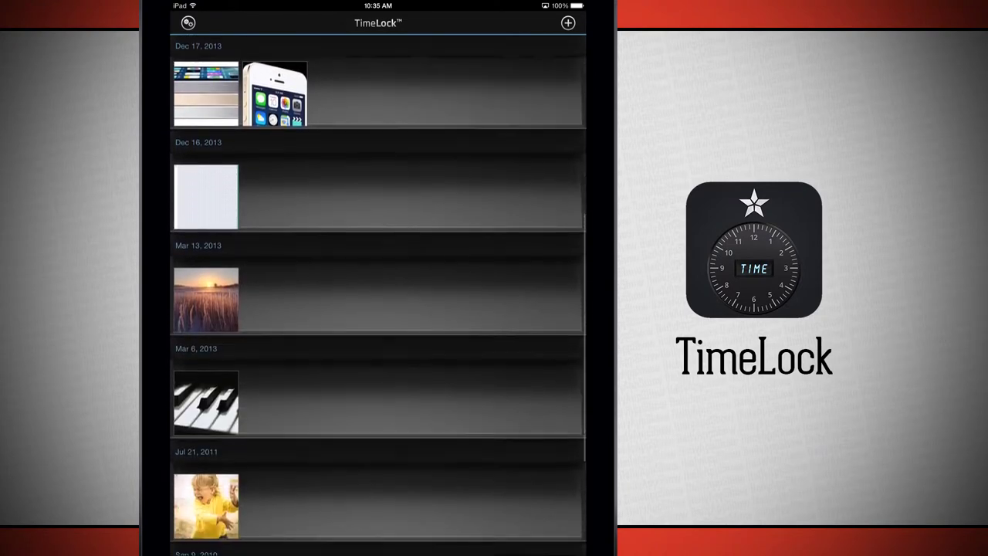
pyautogui.scroll(-4, 379, 298)
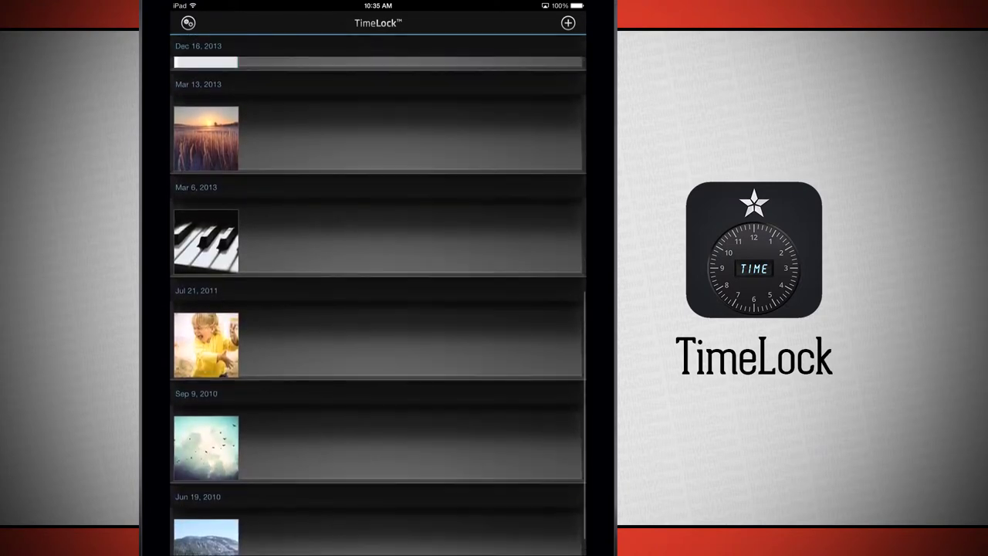
pyautogui.scroll(3, 378, 299)
pyautogui.scroll(3, 378, 300)
pyautogui.scroll(3, 378, 299)
pyautogui.scroll(3, 378, 299)
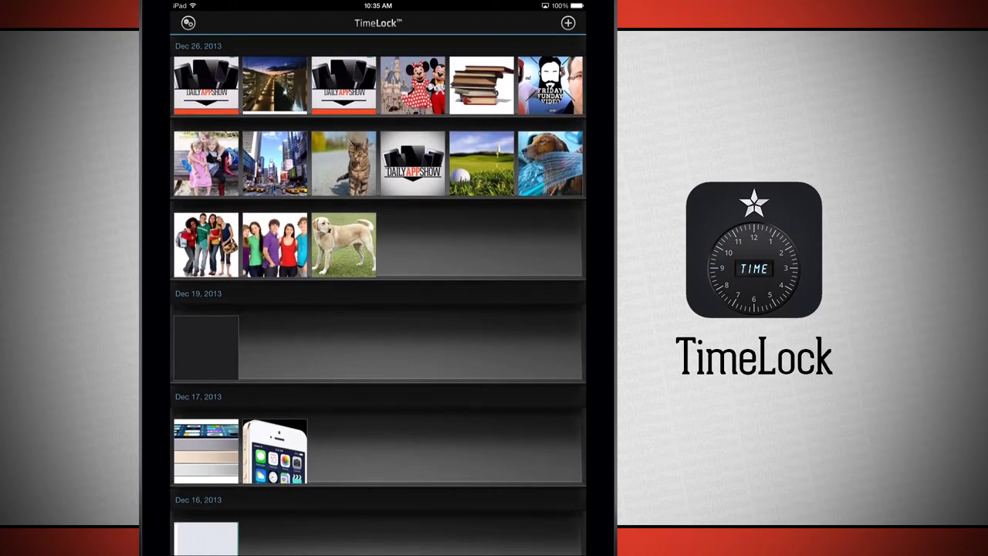
pyautogui.scroll(2, 378, 293)
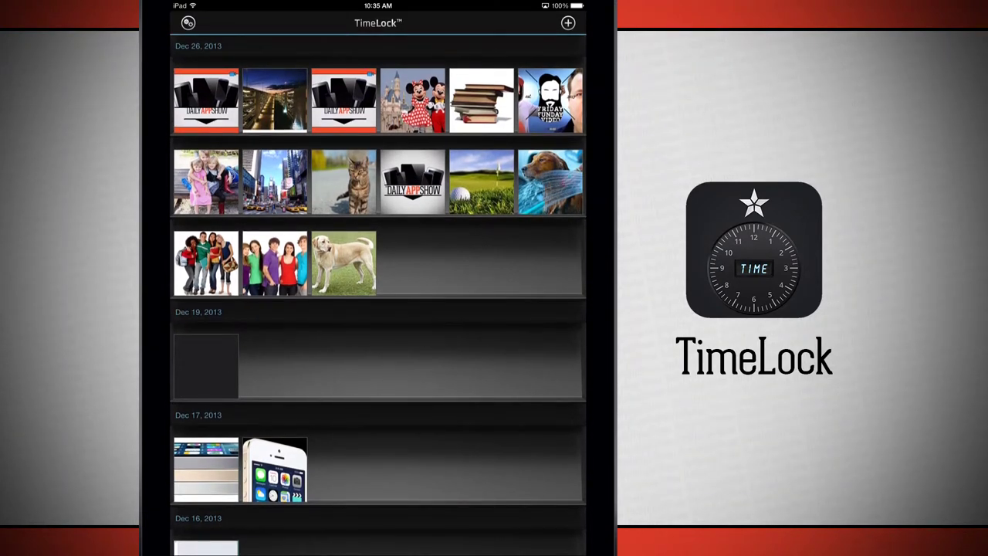
# In Sounds settings, switch off the Self Destruction, Deletion, Open/Close Safe and Indicators sounds.
pyautogui.click(187, 23)
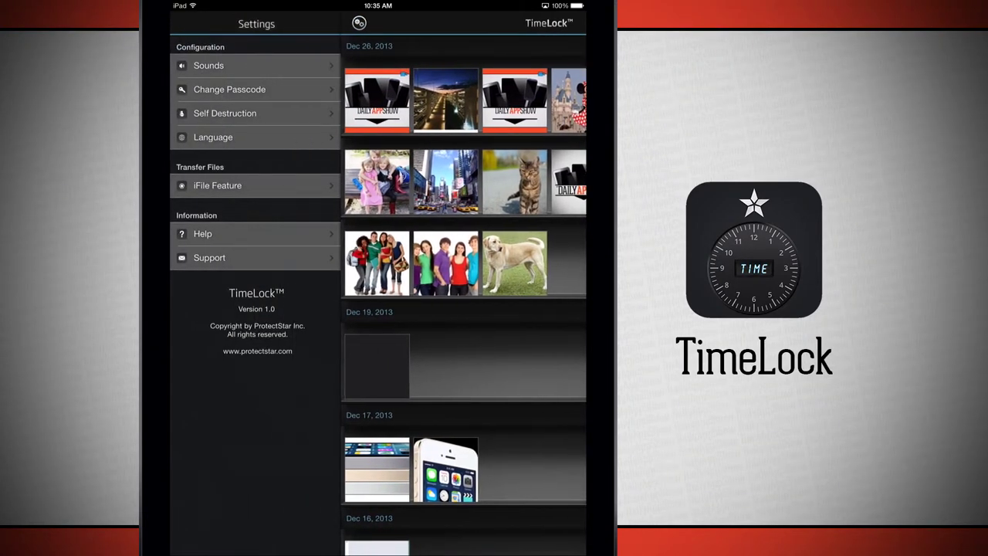
pyautogui.click(255, 66)
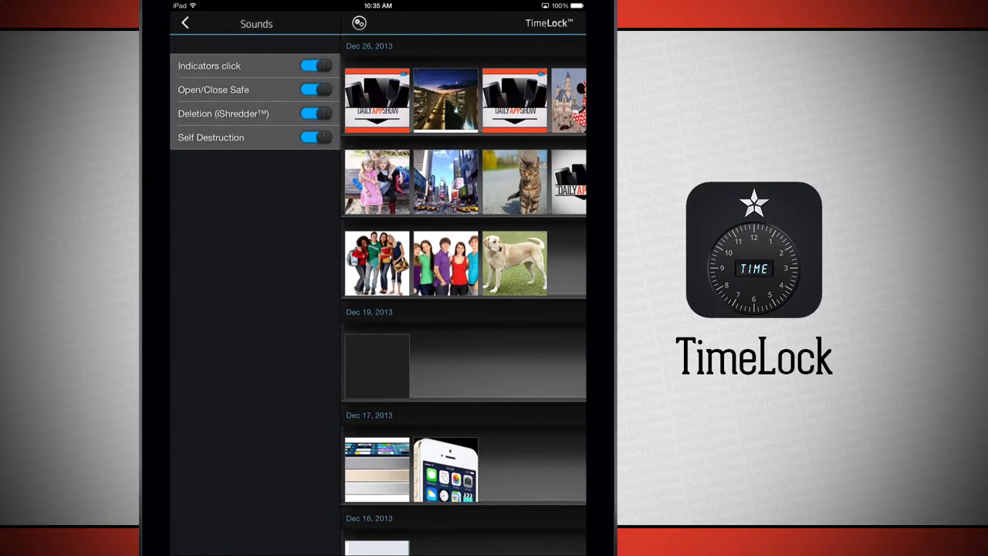
pyautogui.click(316, 137)
pyautogui.click(315, 114)
pyautogui.click(316, 89)
pyautogui.click(316, 66)
# Re-enable the Open/Close Safe, Deletion and Self Destruction sounds, then go to Change Passcode.
pyautogui.click(315, 90)
pyautogui.click(316, 113)
pyautogui.click(315, 137)
pyautogui.click(184, 23)
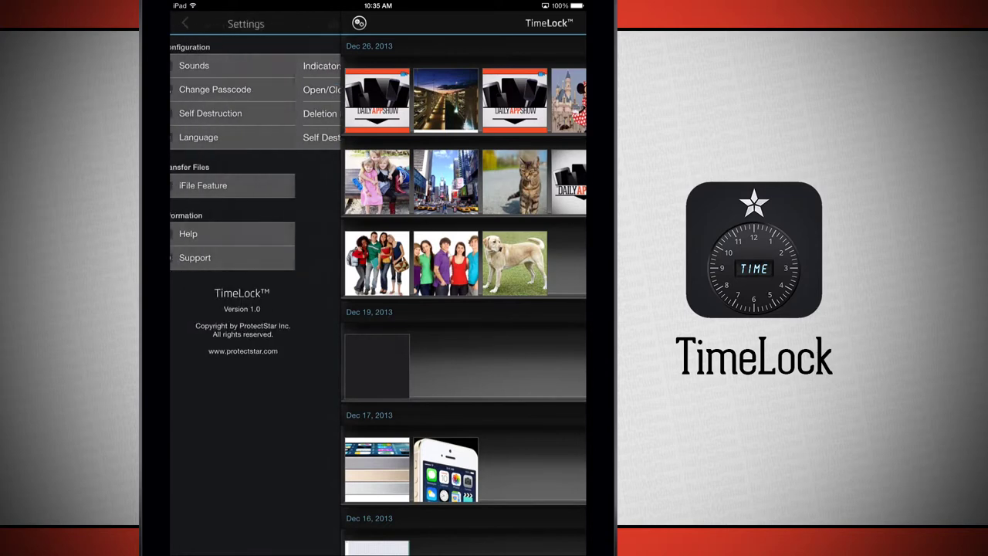
pyautogui.click(229, 90)
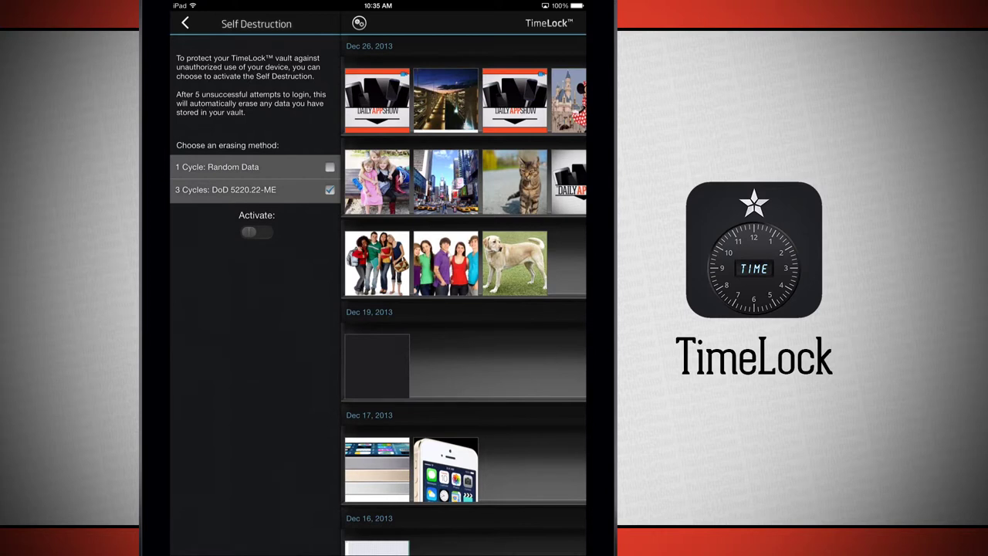
pyautogui.click(257, 231)
pyautogui.click(256, 232)
pyautogui.click(185, 23)
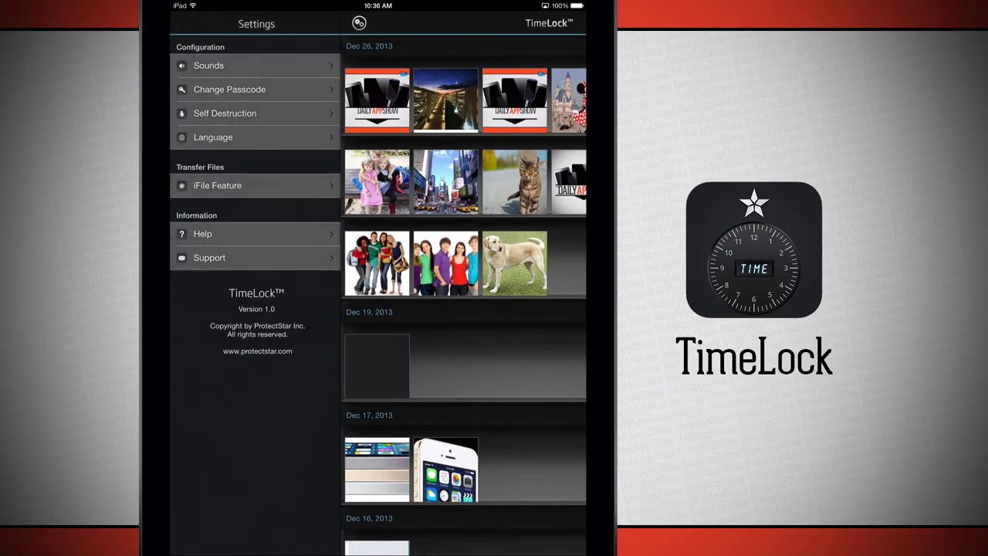
pyautogui.click(256, 185)
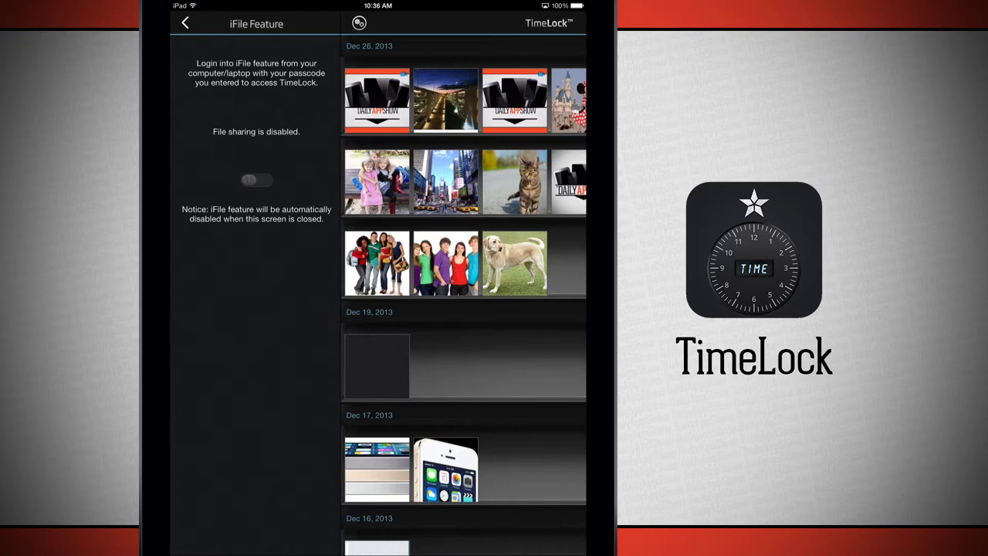
pyautogui.click(256, 179)
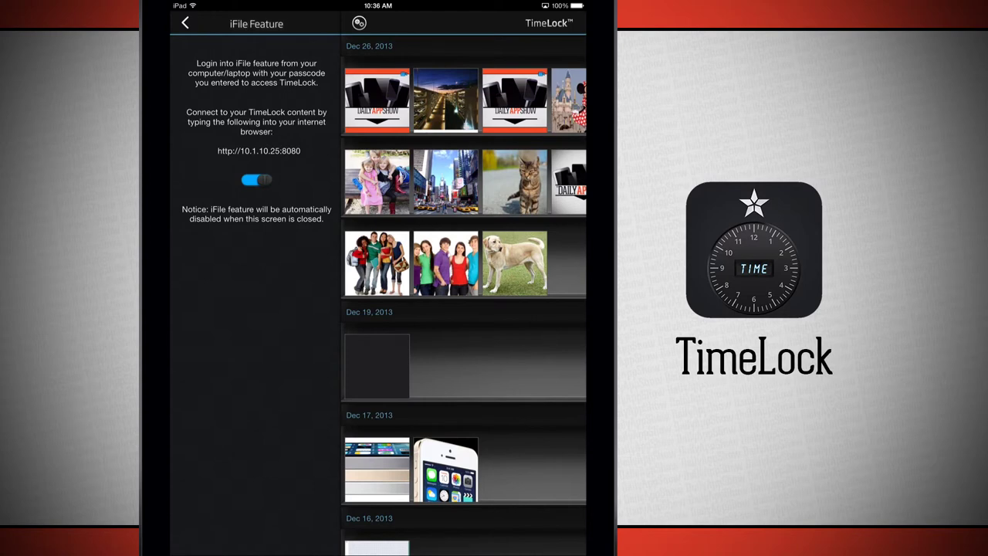
pyautogui.click(256, 179)
pyautogui.click(185, 23)
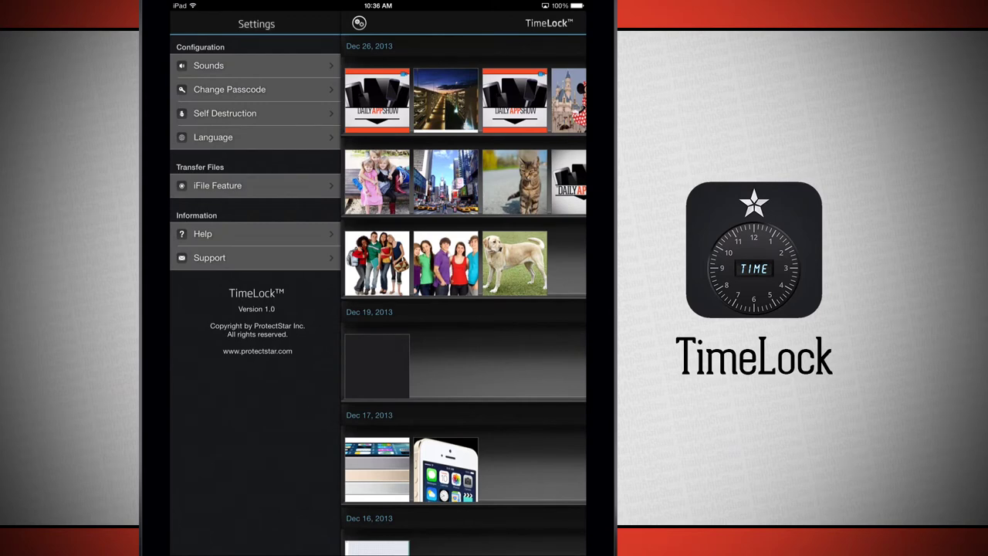
# Close Settings and start a photo import from the Camera Roll album.
pyautogui.click(359, 23)
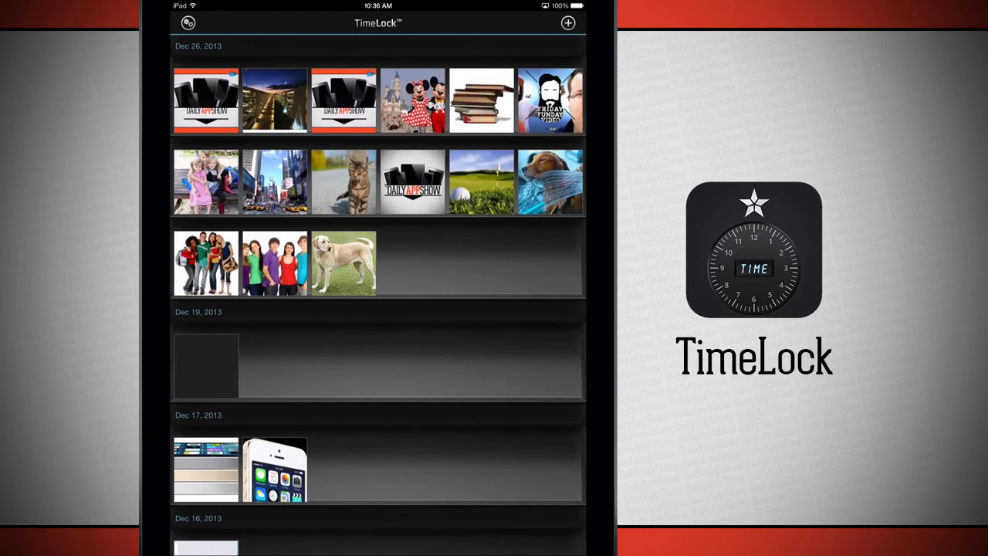
pyautogui.click(568, 23)
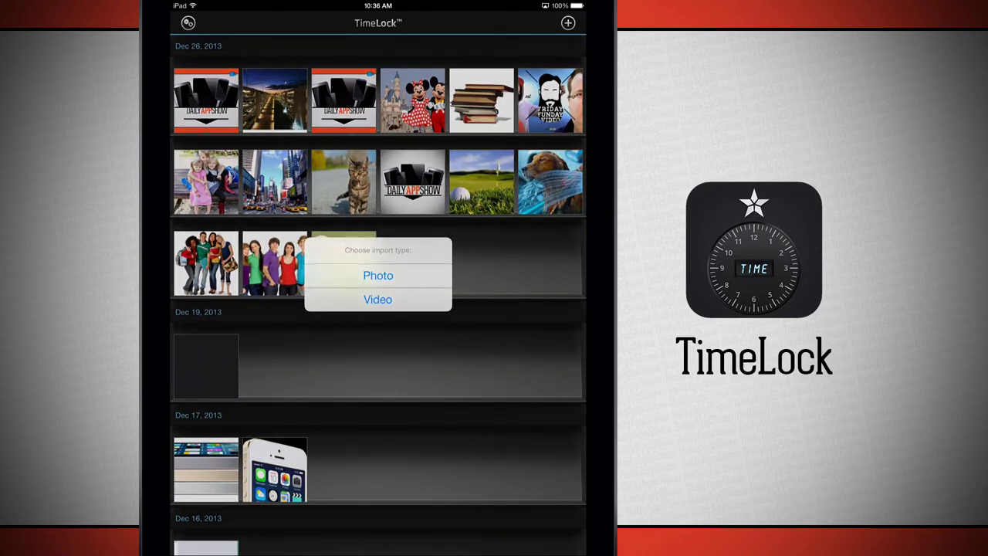
pyautogui.click(377, 276)
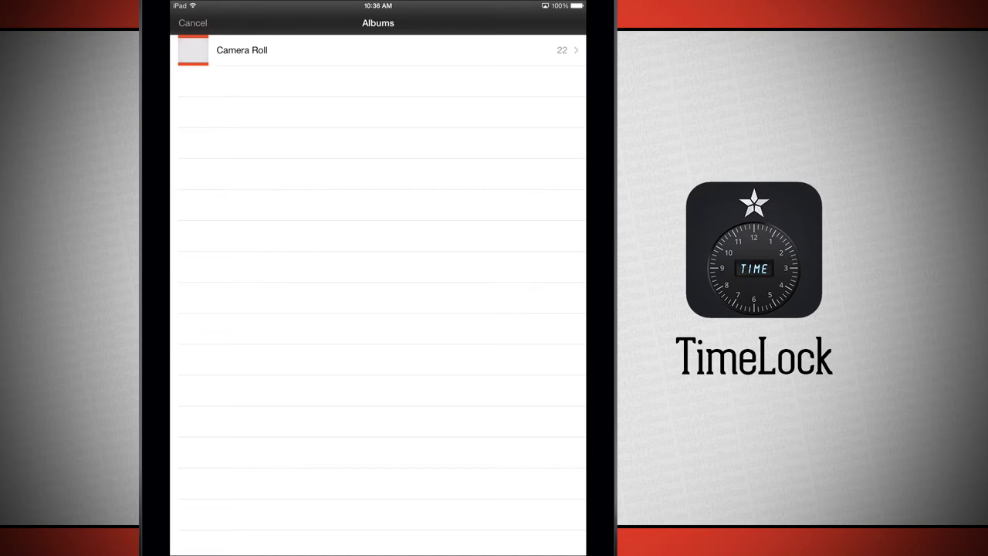
pyautogui.click(242, 50)
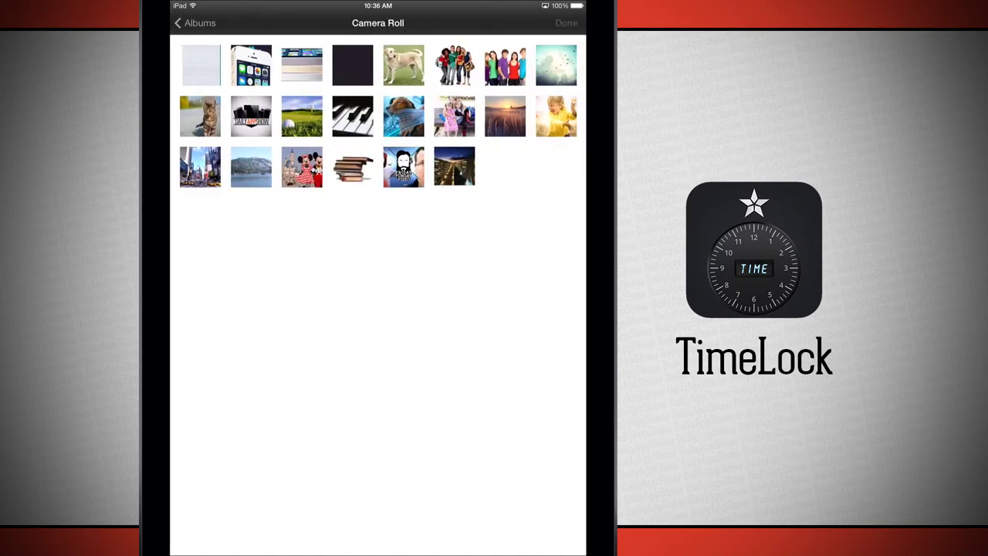
# Check seven Camera Roll photos for import, returning to the photo-or-video import choice.
pyautogui.click(251, 81)
pyautogui.click(302, 81)
pyautogui.click(352, 81)
pyautogui.click(404, 81)
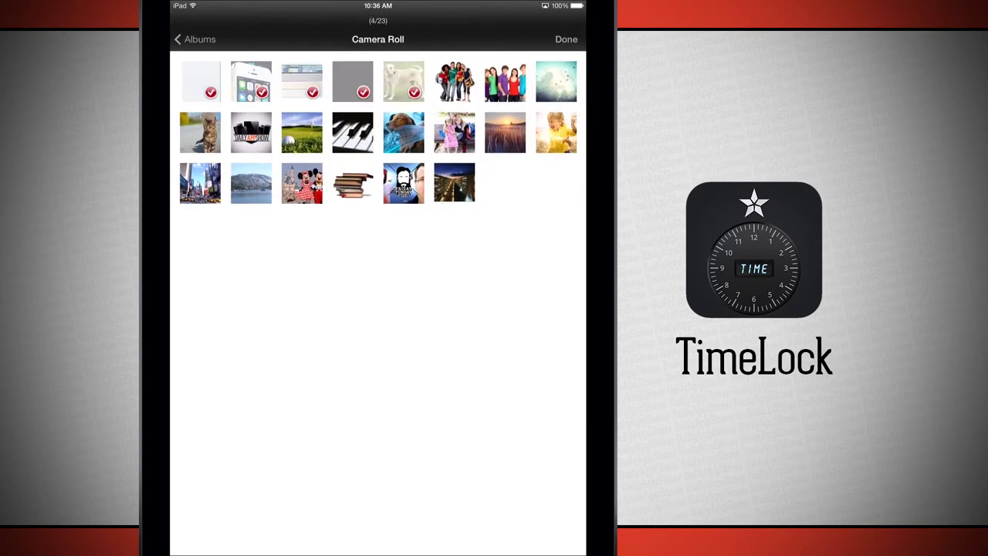
pyautogui.click(455, 81)
pyautogui.click(505, 81)
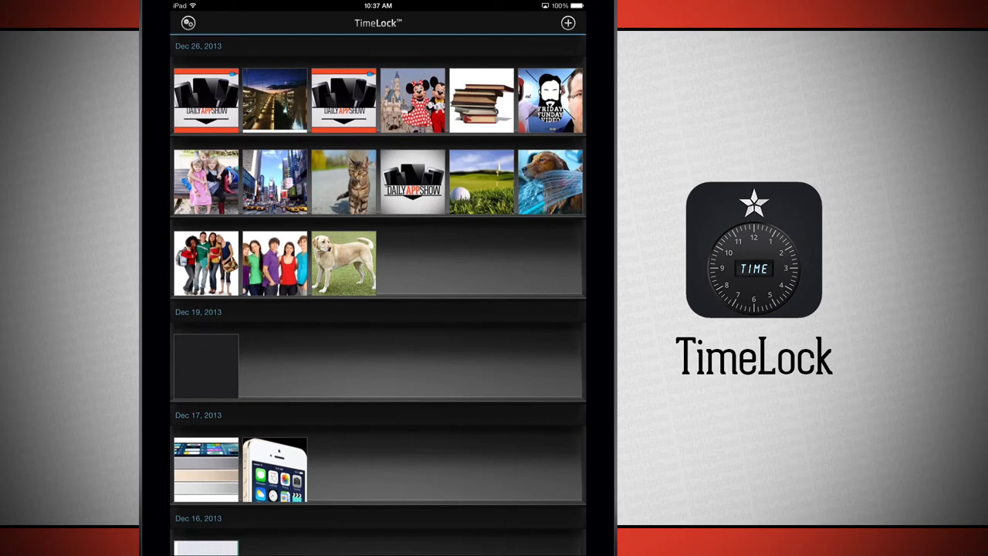
pyautogui.click(568, 22)
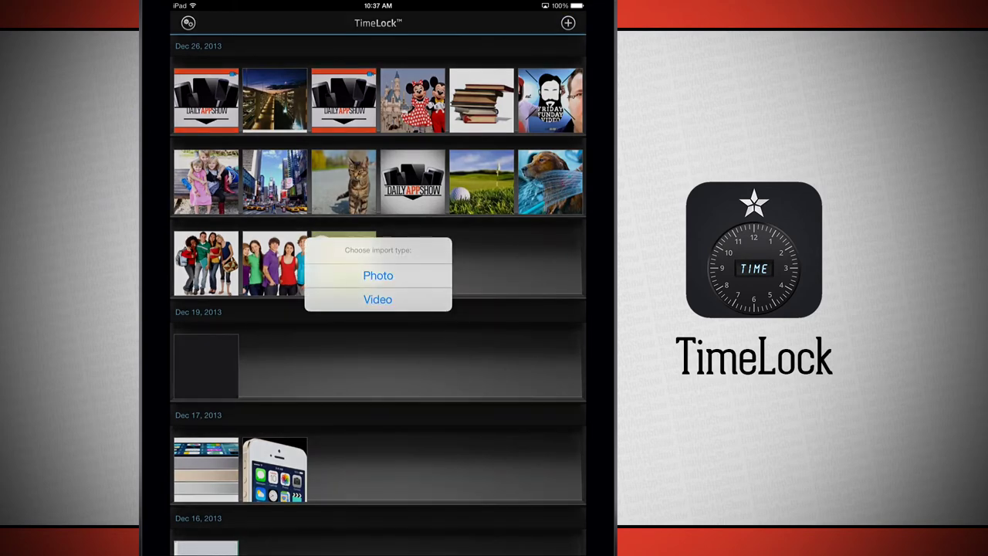
pyautogui.click(377, 298)
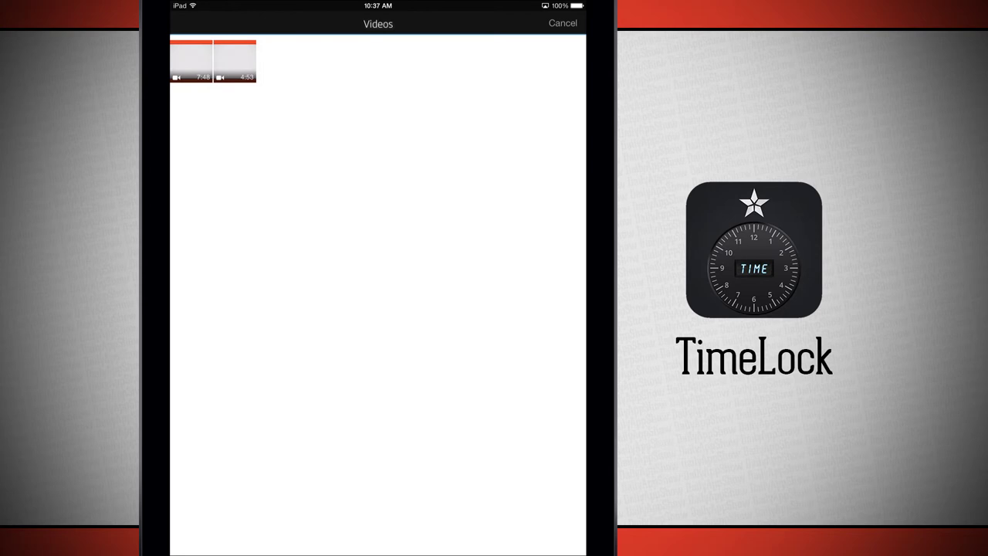
pyautogui.click(563, 23)
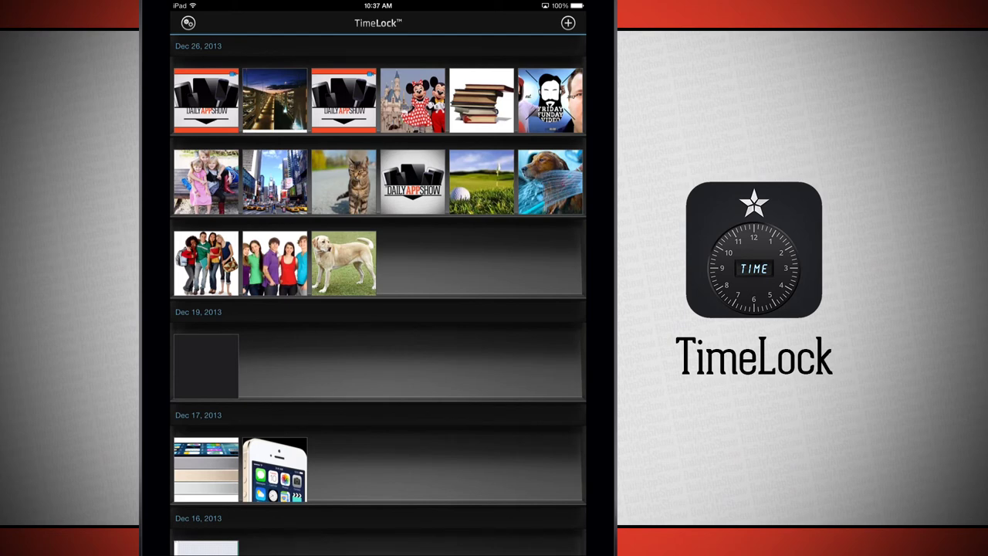
pyautogui.scroll(-3, 379, 305)
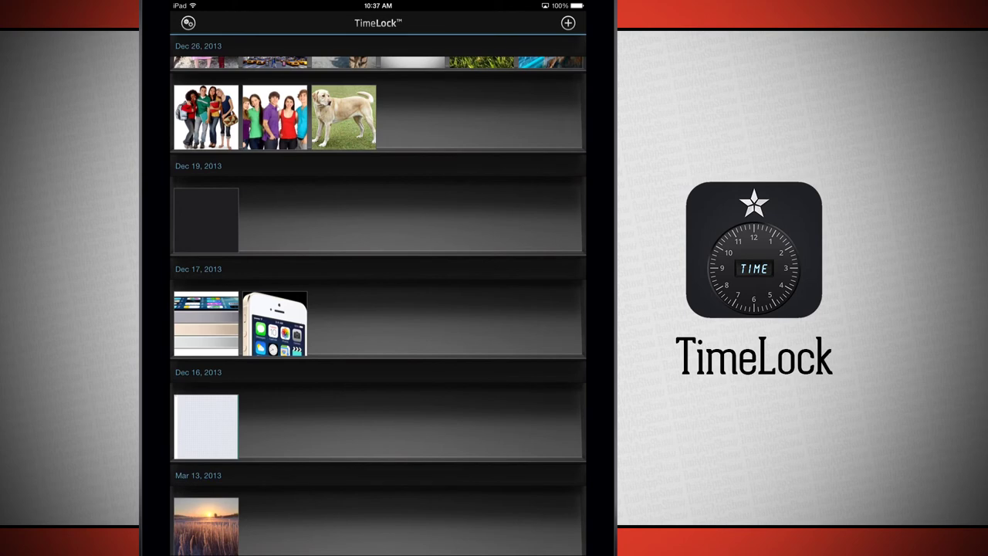
pyautogui.scroll(3, 378, 305)
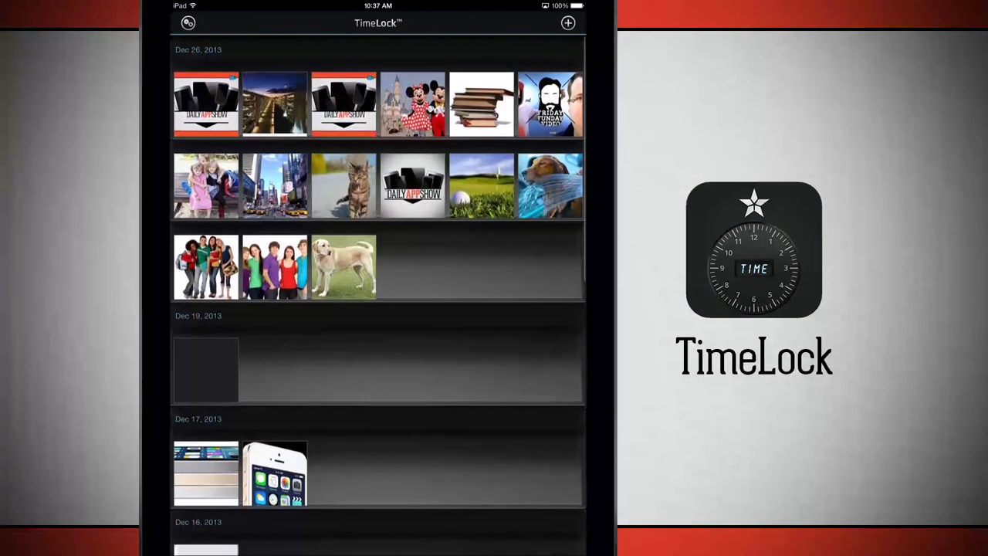
pyautogui.scroll(-3, 378, 306)
pyautogui.scroll(-5, 378, 306)
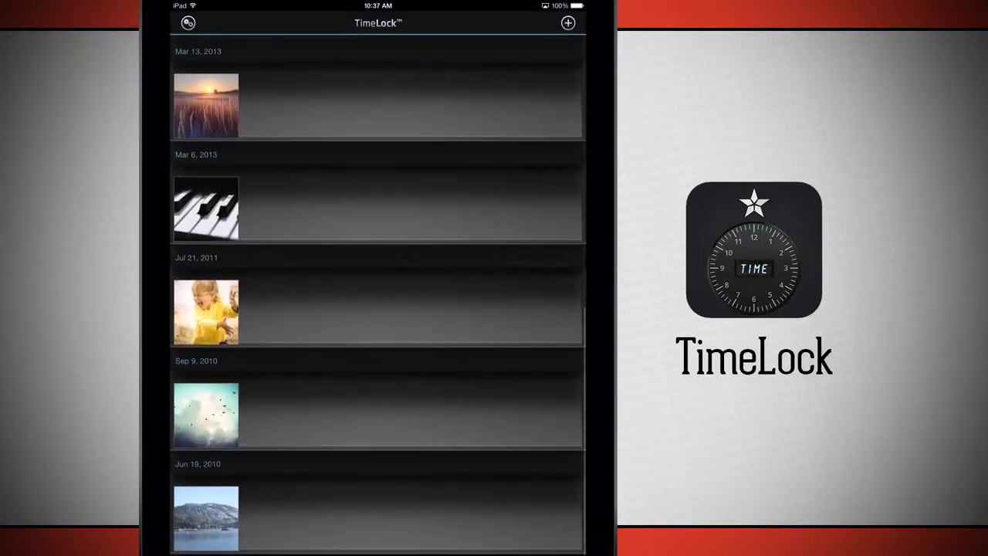
pyautogui.scroll(5, 378, 306)
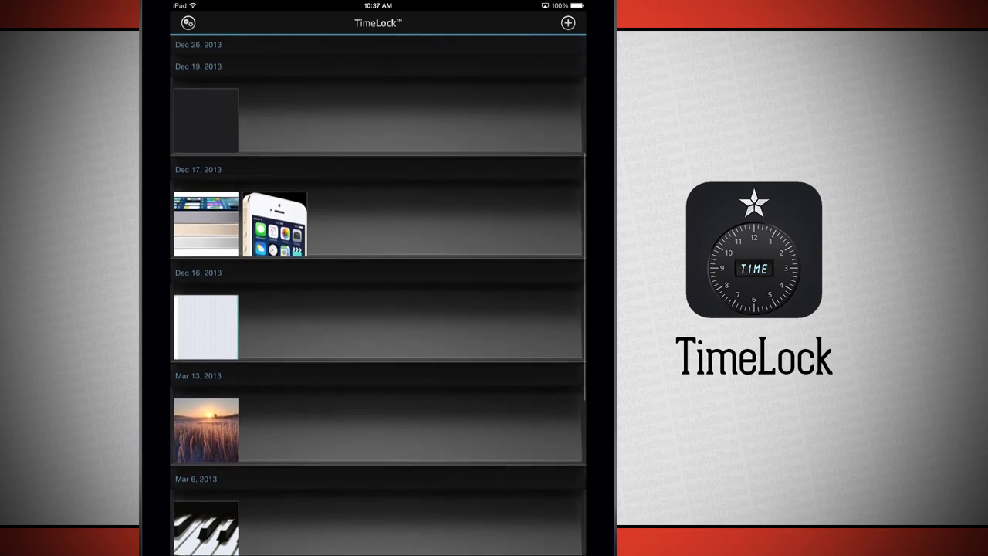
pyautogui.scroll(3, 378, 306)
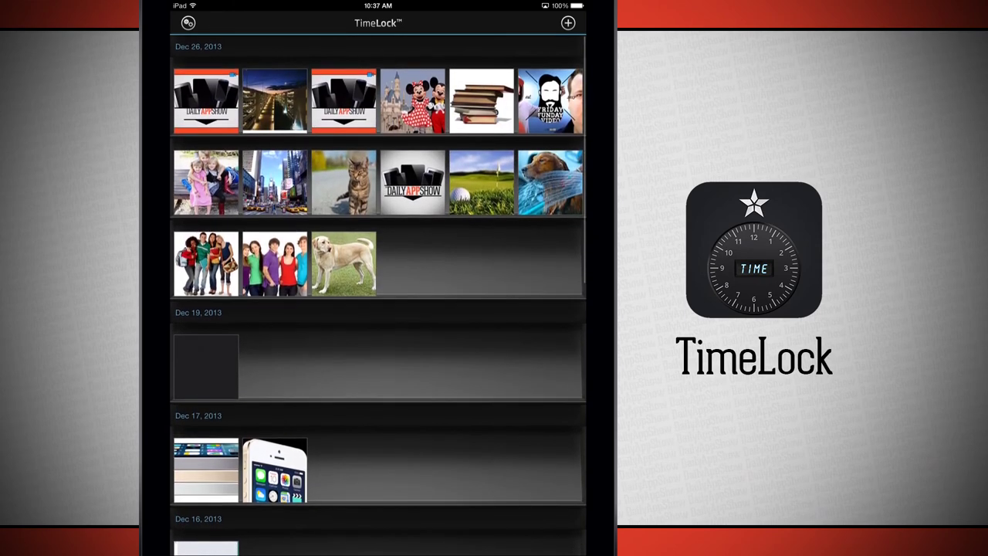
pyautogui.scroll(2, 378, 296)
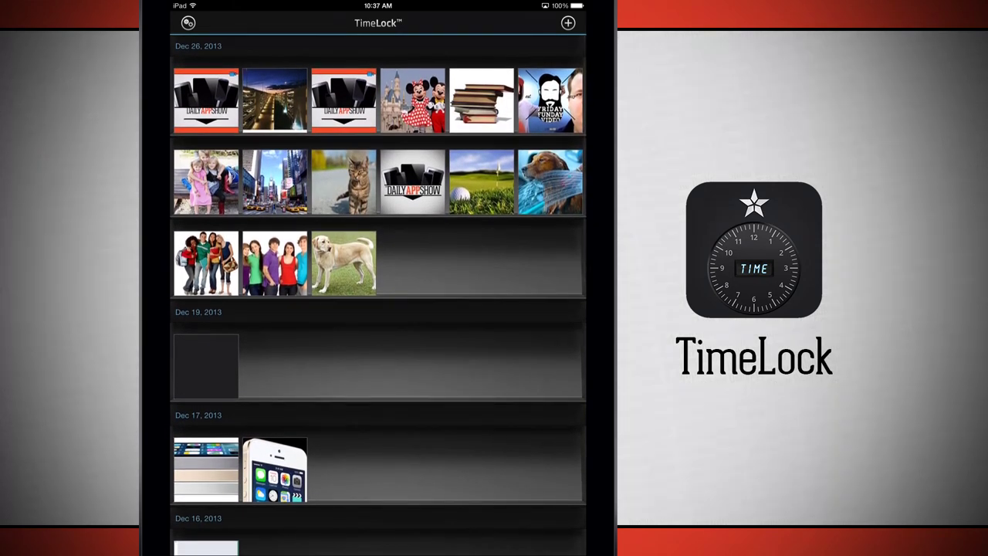